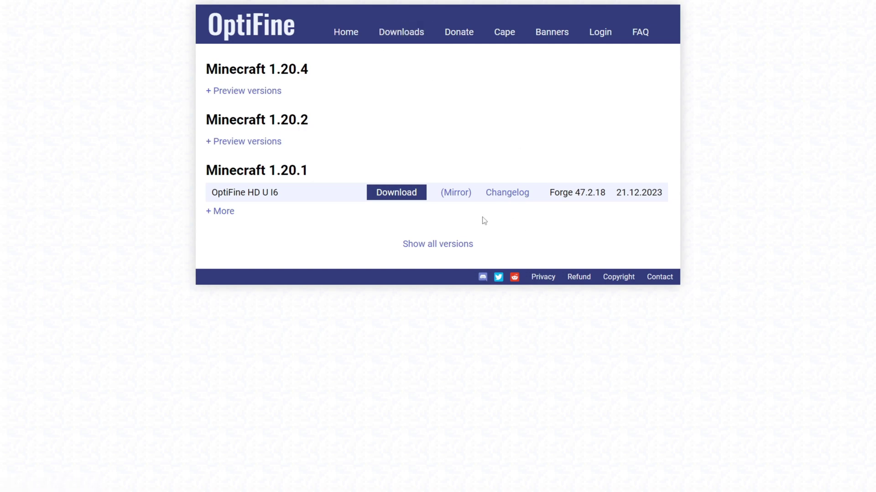
# Show all OptiFine versions and request the OptiFine HD U G8 download under Minecraft 1.16.5
pyautogui.click(454, 247)
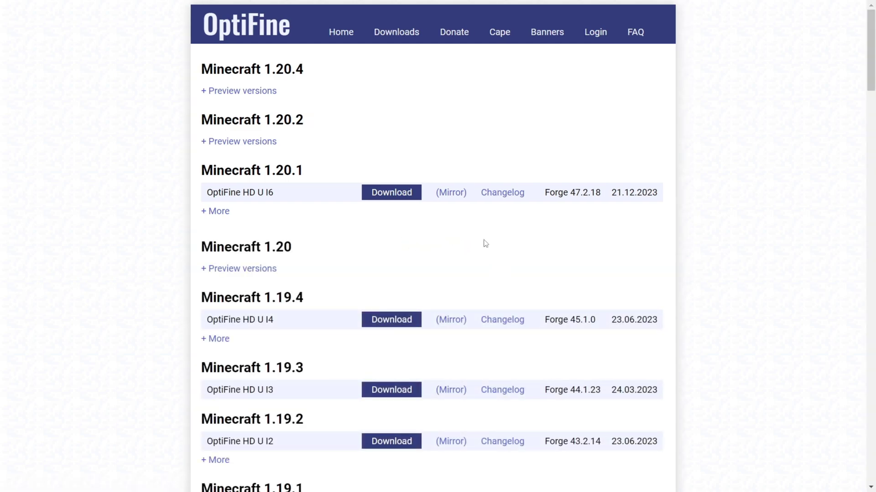
pyautogui.scroll(-1, 339, 195)
pyautogui.scroll(-15, 340, 195)
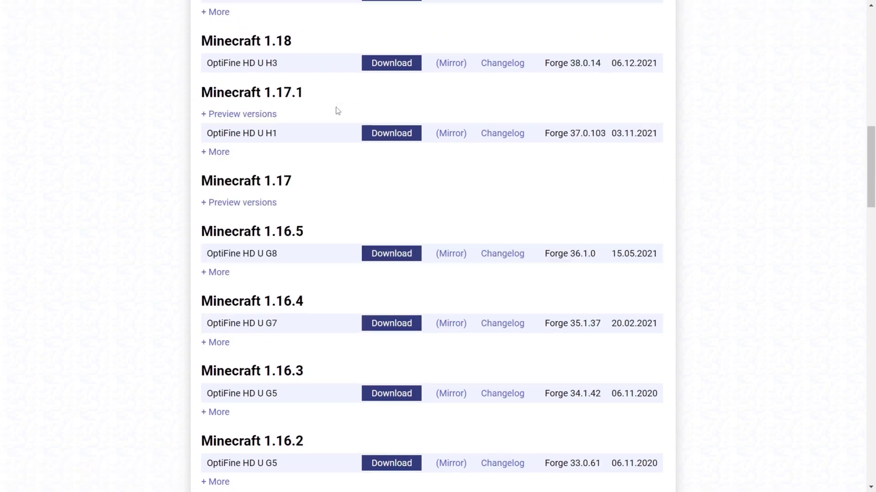
pyautogui.moveTo(306, 204); pyautogui.dragTo(204, 208)
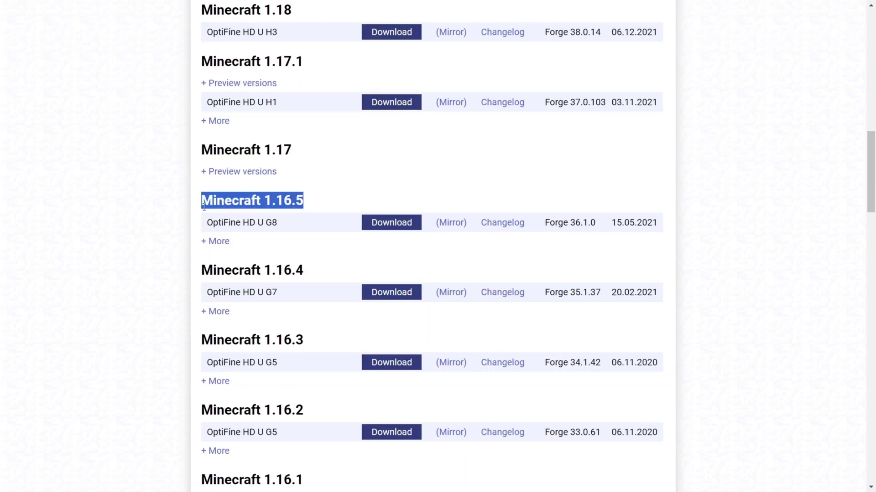
pyautogui.click(320, 204)
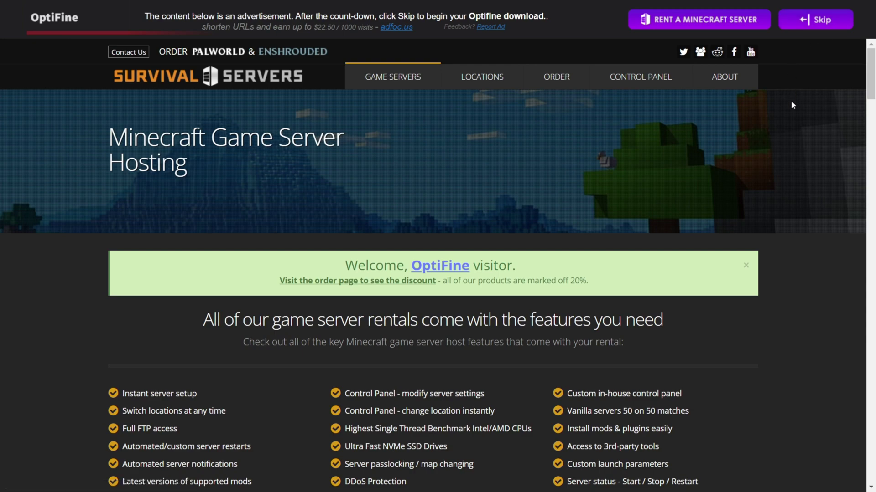
# Skip the ad and download OptiFine_1.16.5_HD_U_G8.jar
pyautogui.click(821, 20)
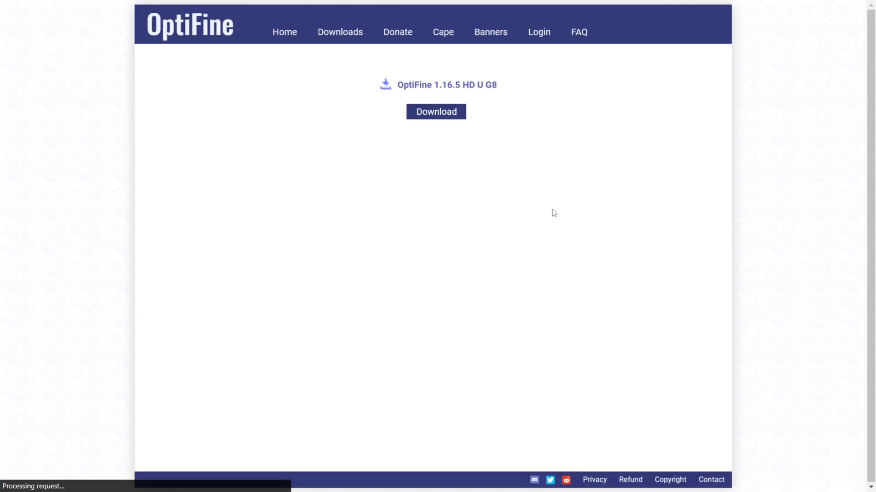
pyautogui.click(448, 121)
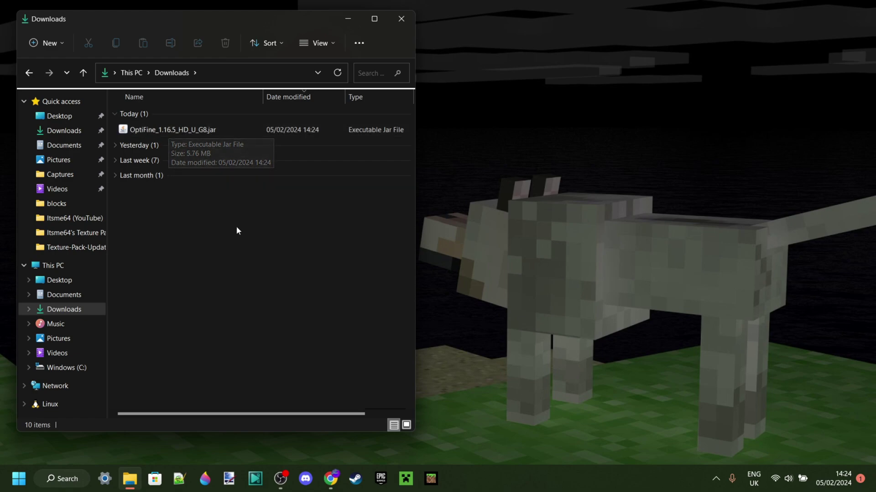
# Show the 'Open with' app choices for OptiFine_1.16.5_HD_U_G8.jar in Downloads
pyautogui.rightClick(142, 131)
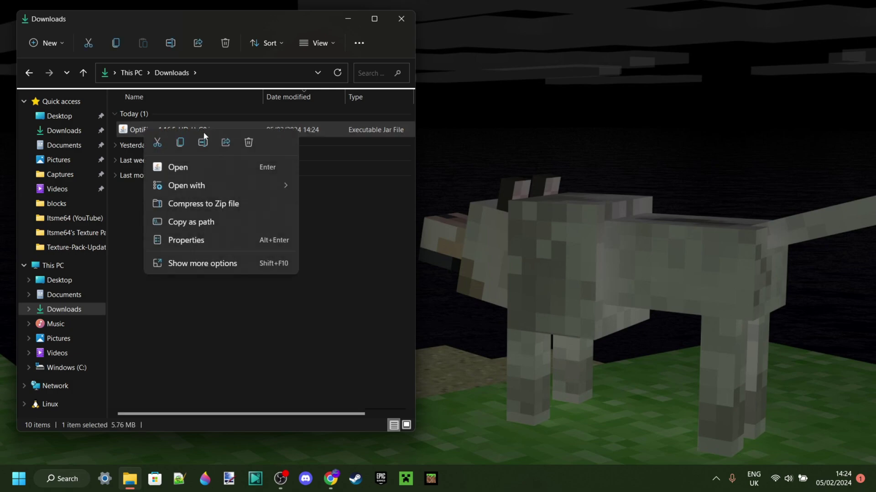
pyautogui.moveTo(256, 186)
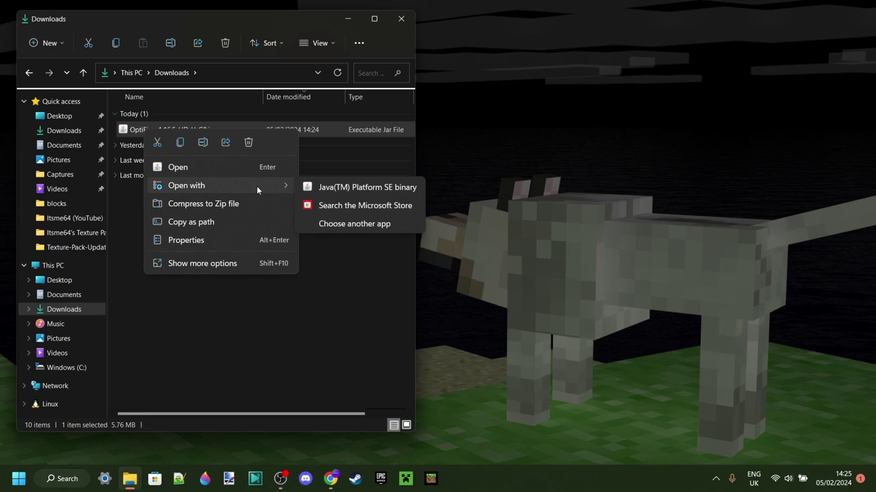
# Run the OptiFine jar with Java(TM) Platform SE binary and move the installer window higher
pyautogui.click(359, 187)
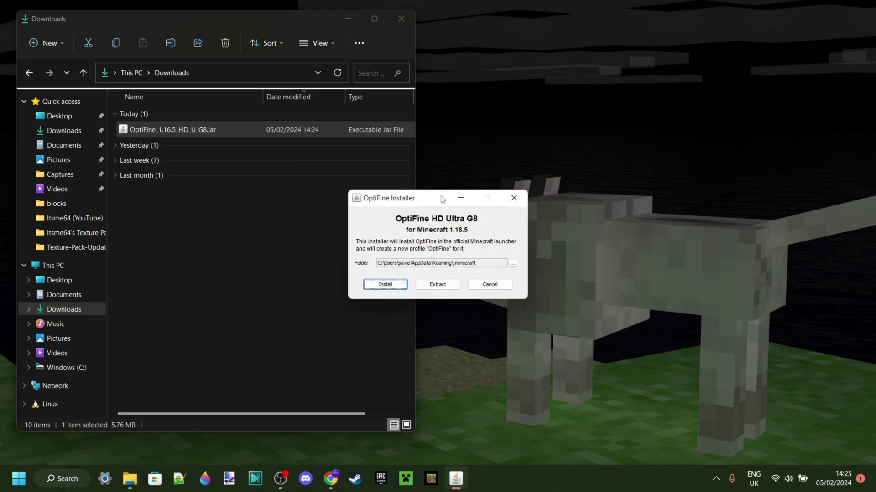
pyautogui.moveTo(429, 200)
pyautogui.mouseDown()
pyautogui.moveTo(419, 88)
pyautogui.moveTo(428, 70)
pyautogui.mouseUp()
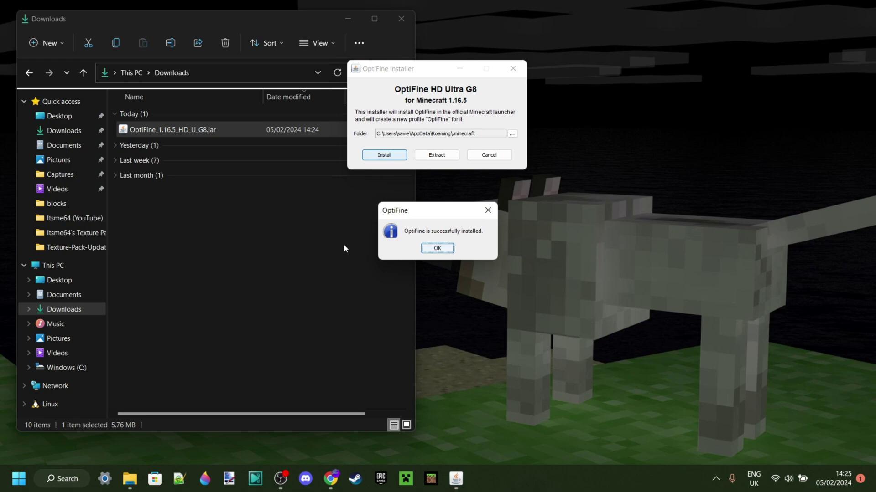
# Dismiss the installer's success message, delete the OptiFine jar from Downloads, and close Explorer
pyautogui.click(438, 248)
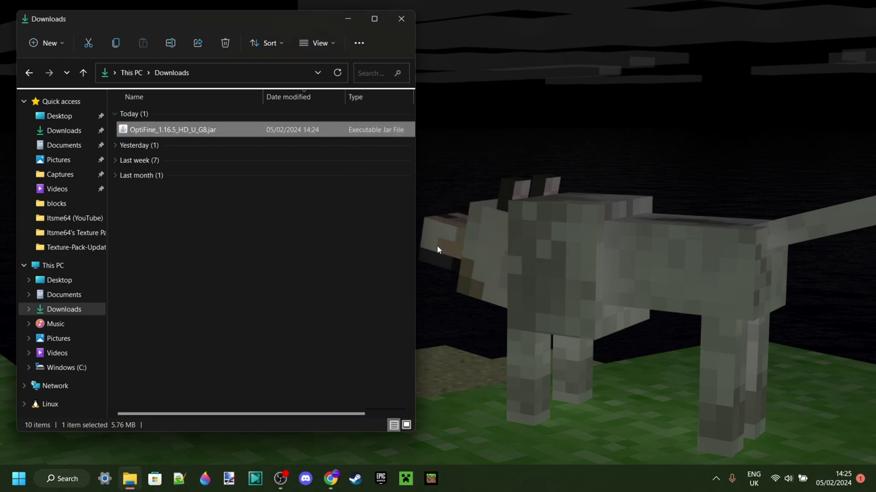
pyautogui.rightClick(151, 133)
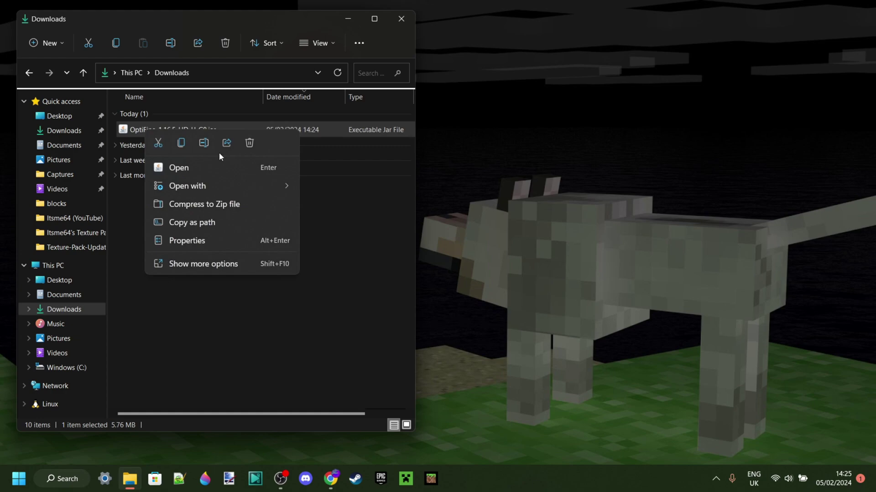
pyautogui.click(244, 141)
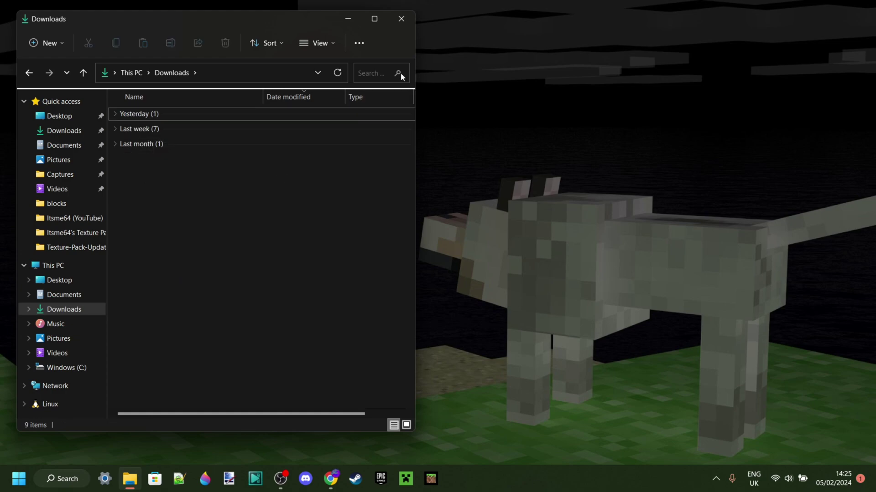
pyautogui.click(402, 18)
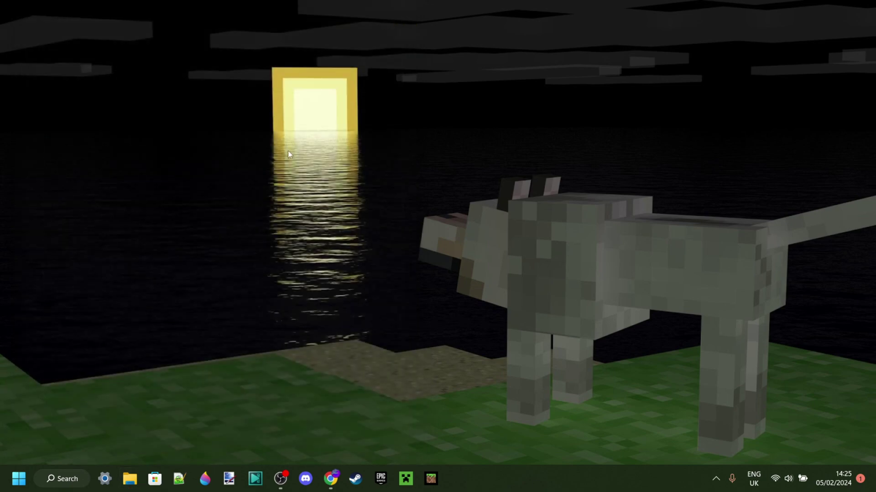
# Launch Minecraft with the OptiFine 1.16.5 installation, accepting the modified-installation risks
pyautogui.click(406, 479)
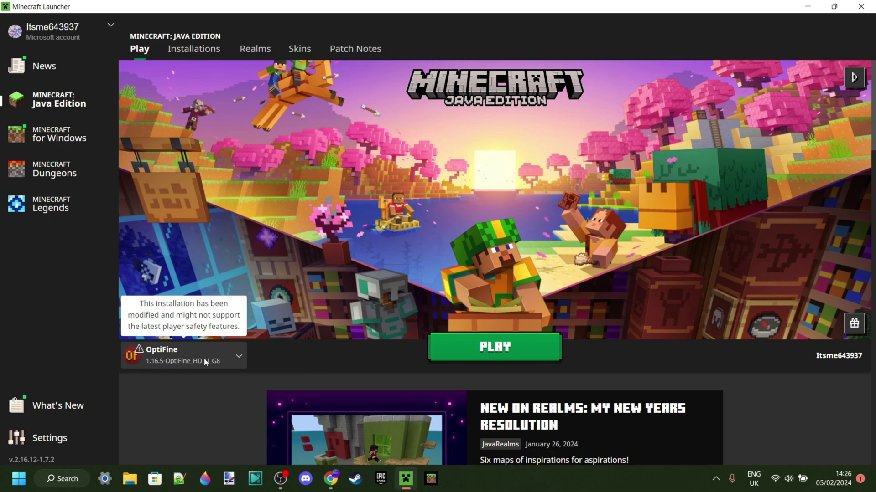
pyautogui.click(218, 348)
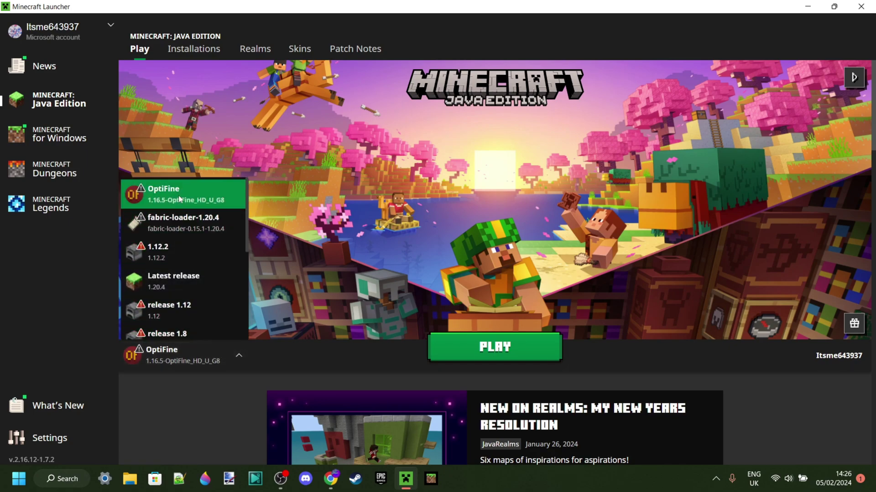
pyautogui.click(339, 358)
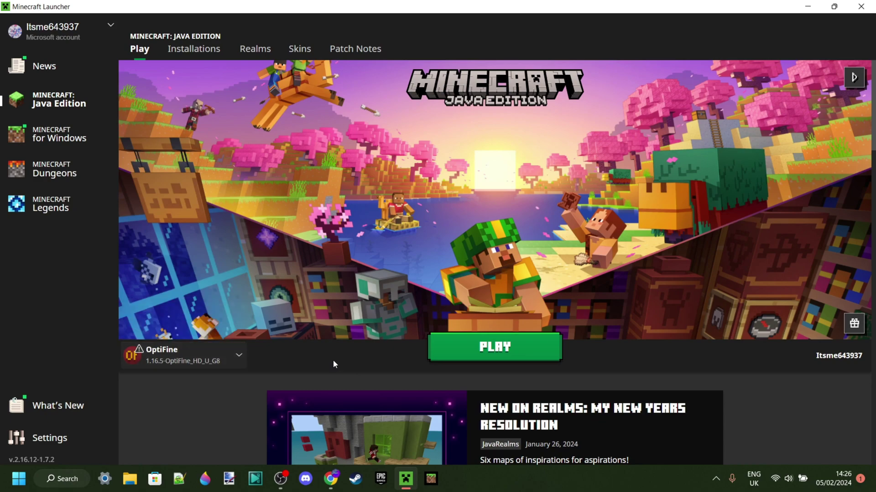
pyautogui.click(483, 352)
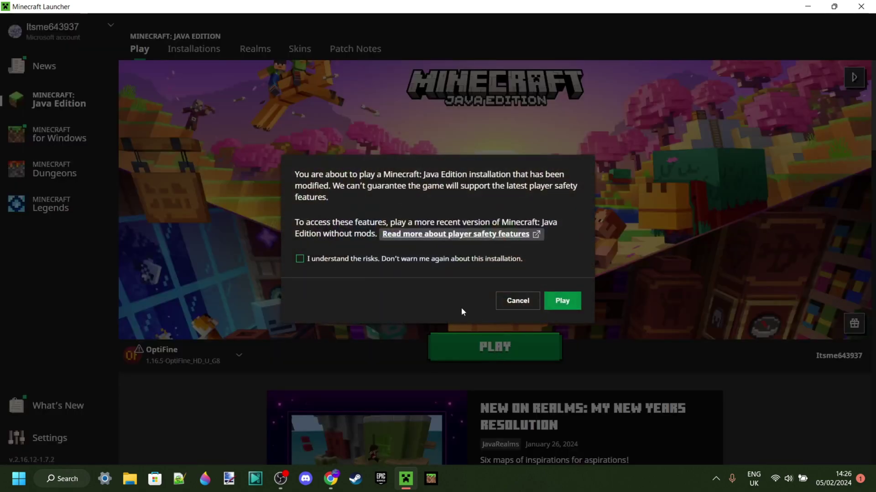
pyautogui.click(300, 259)
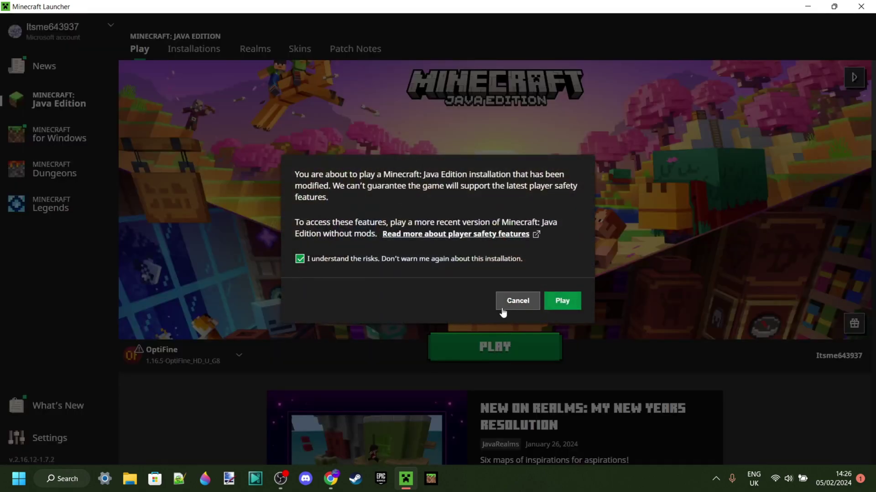
pyautogui.click(562, 302)
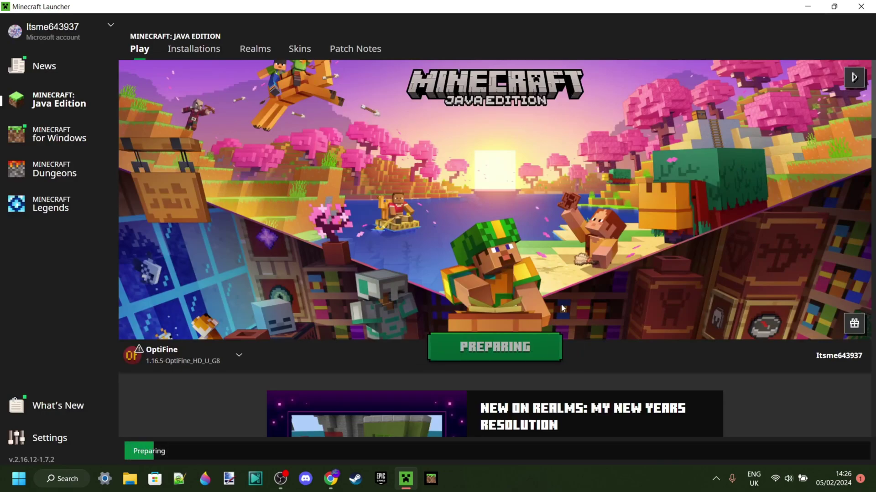